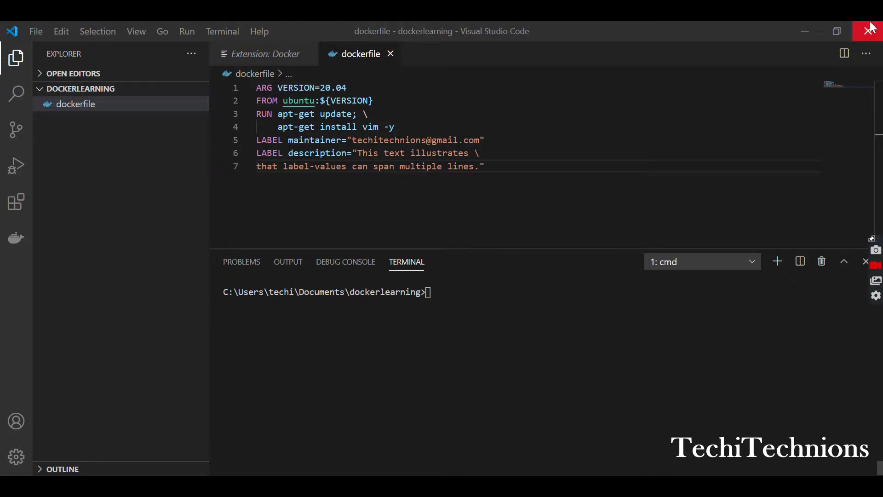
Build the image as myubuntu:1, then run docker images and spot the myubuntu:1 tag
click(502, 298)
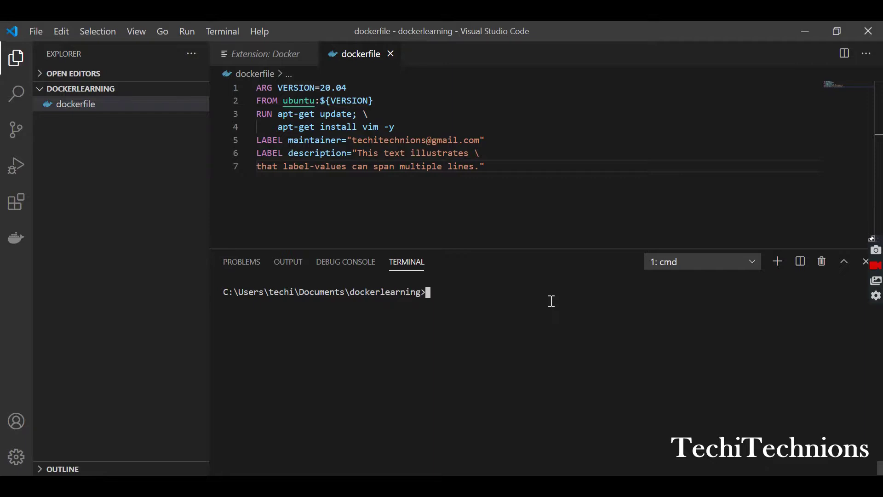
text(docker )
text(buil)
text(d -)
text(t )
text(m)
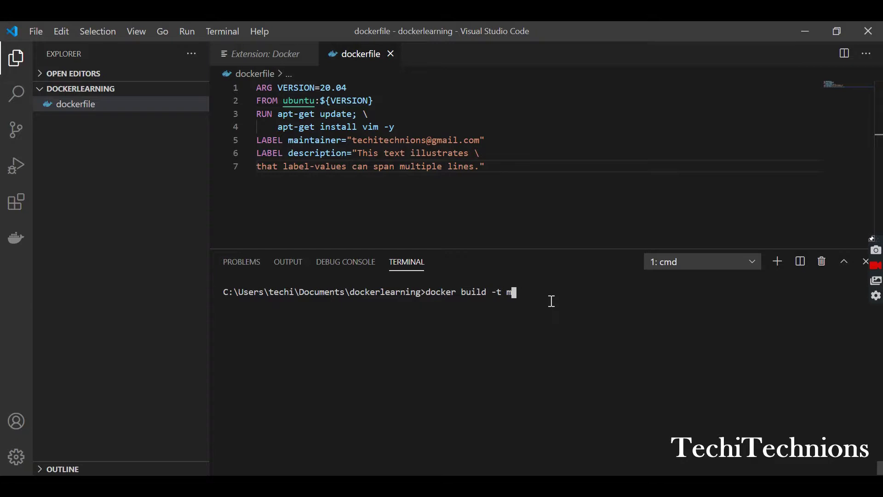
text(yubu)
text(ntu)
text(:)
text(1)
text(.)
key(Return)
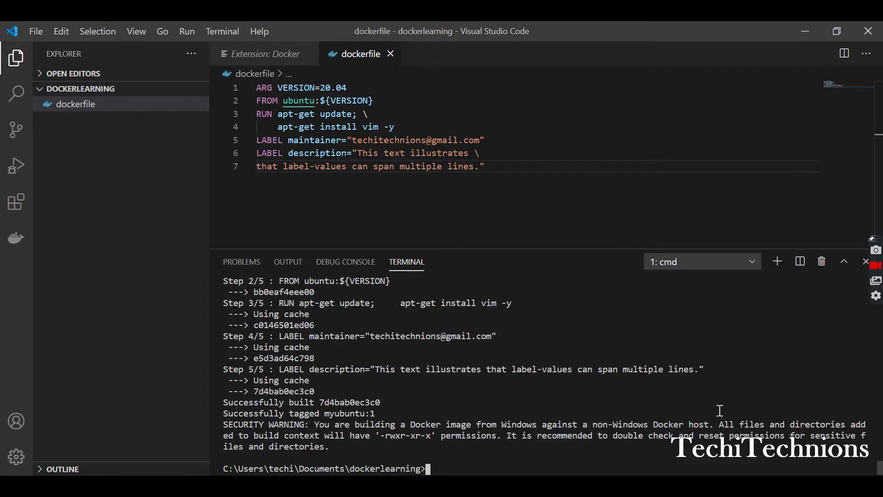
text(cls)
key(Up)
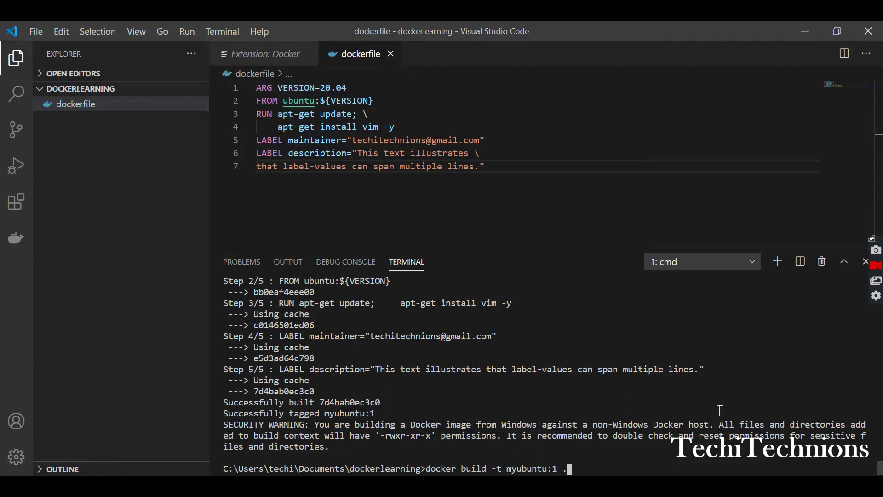
key(BackSpace)
key(BackSpace)
key(BackSpace)
key(BackSpace)
key(BackSpace)
key(BackSpace)
key(BackSpace)
key(BackSpace)
key(BackSpace)
key(BackSpace)
key(BackSpace)
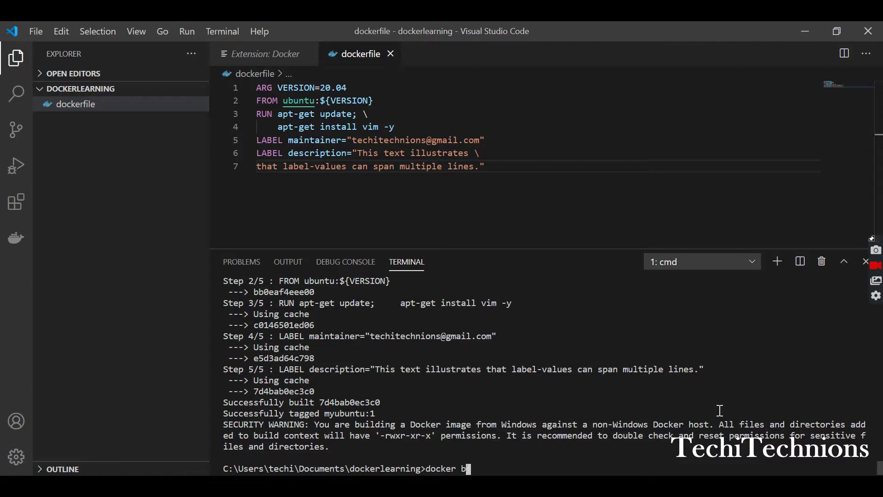
key(BackSpace)
text(images)
key(Return)
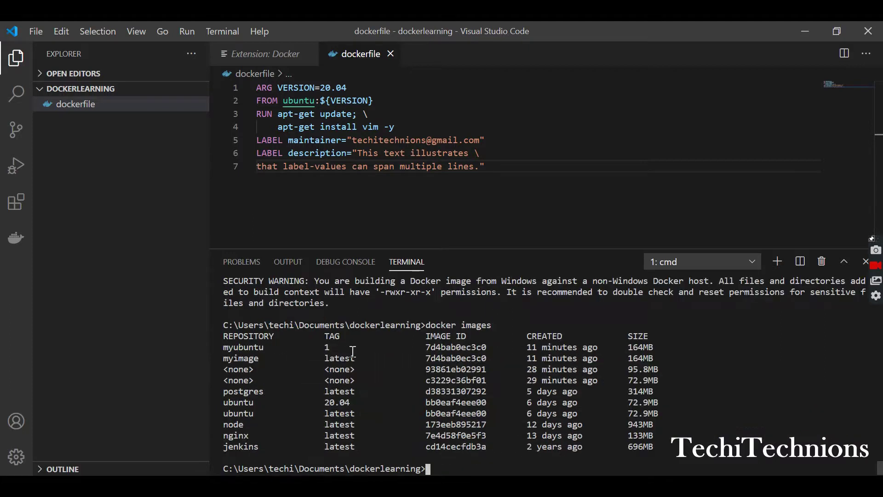
double_click(327, 347)
click(465, 470)
text(docker con)
text(atiner )
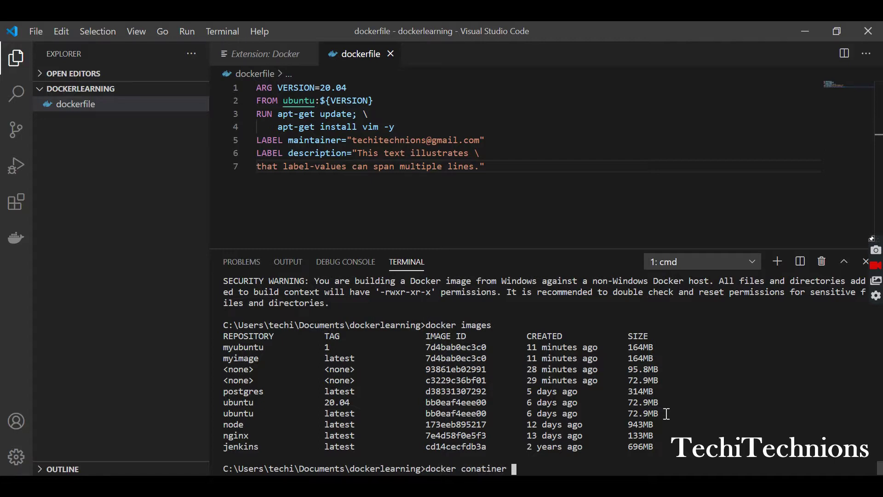
text(run )
text(-it)
text(m)
text(yubun)
text(tu:)
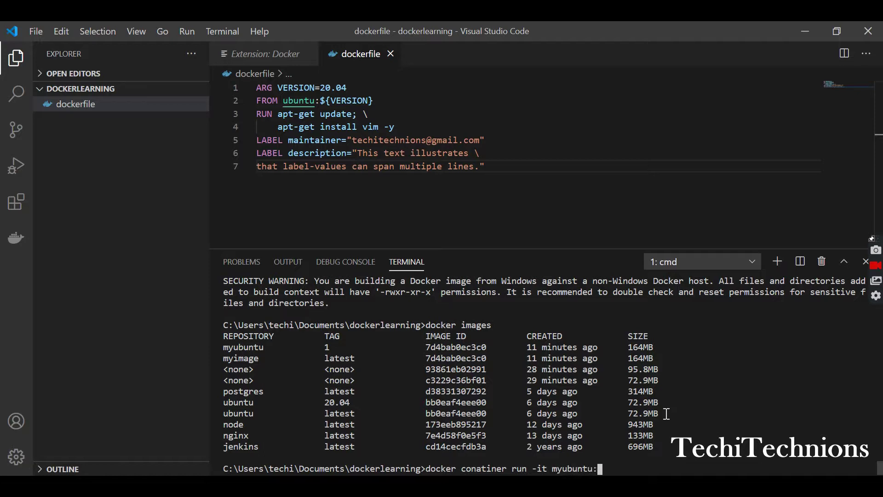
text(1)
Start an interactive myubuntu:1 container after fixing the 'conatiner' typo, print env, then exit
key(Return)
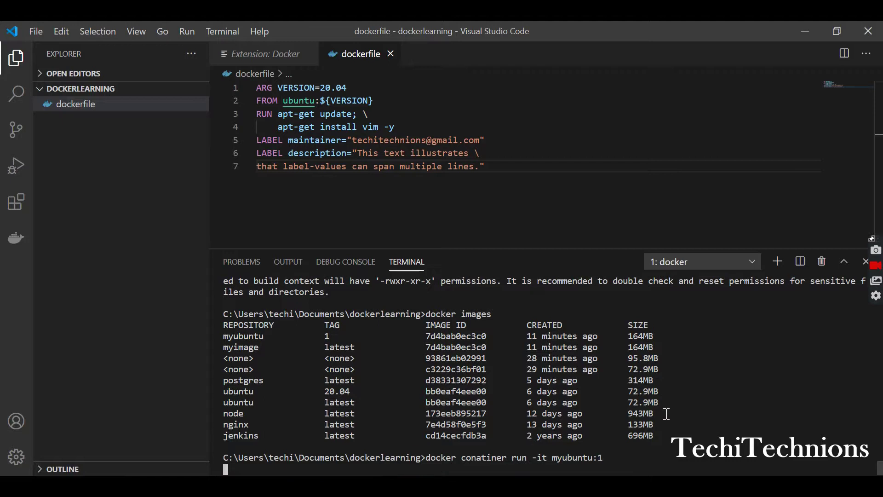
key(Up)
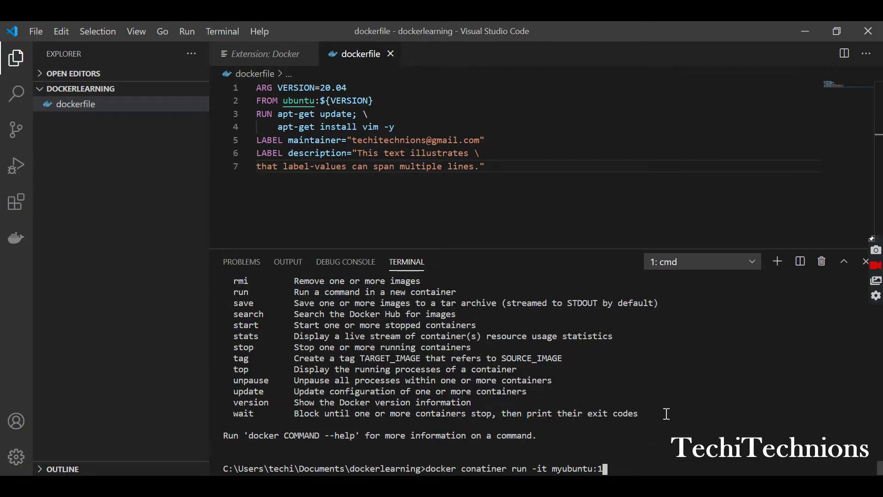
key(ctrl+Left)
key(ctrl+Left)
key(ctrl+Left)
key(BackSpace)
key(BackSpace)
text(ta)
key(Return)
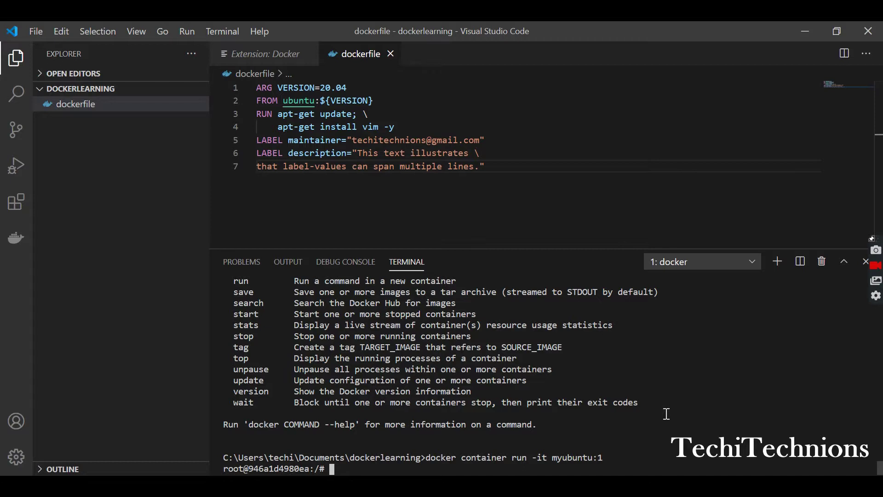
text(e)
text(nv)
key(Return)
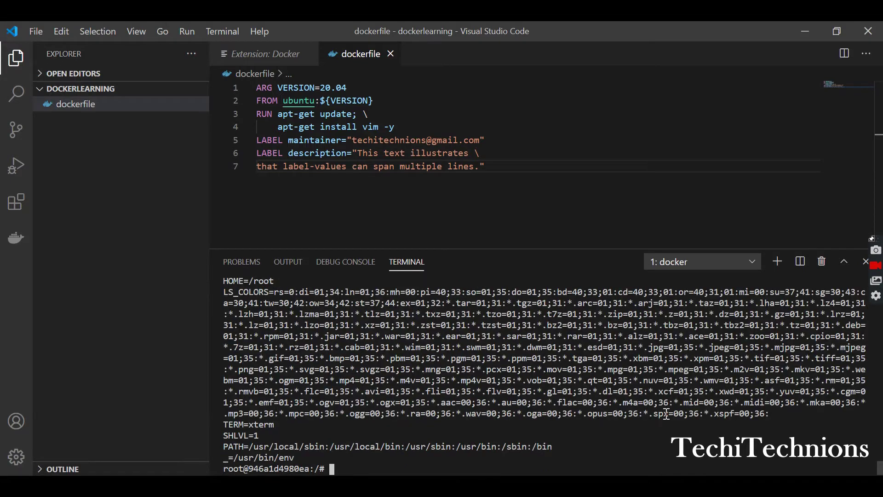
scroll(497, 390, up, 10)
scroll(497, 390, down, 5)
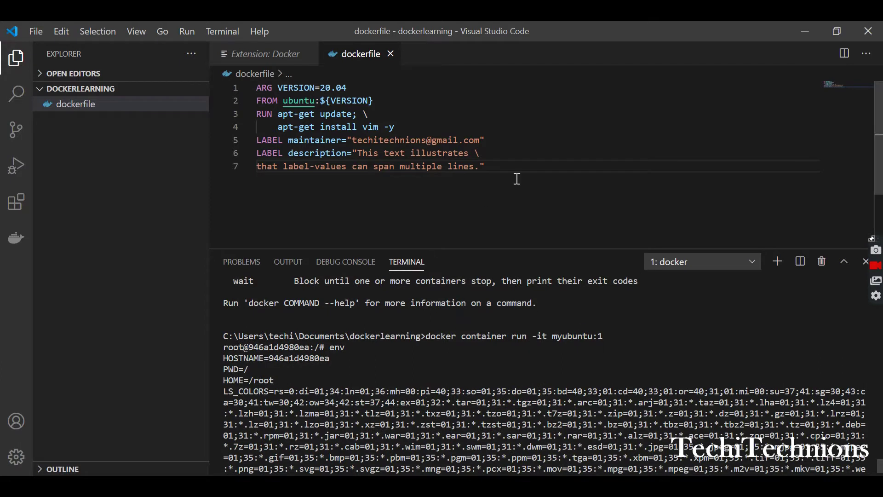
scroll(628, 429, down, 5)
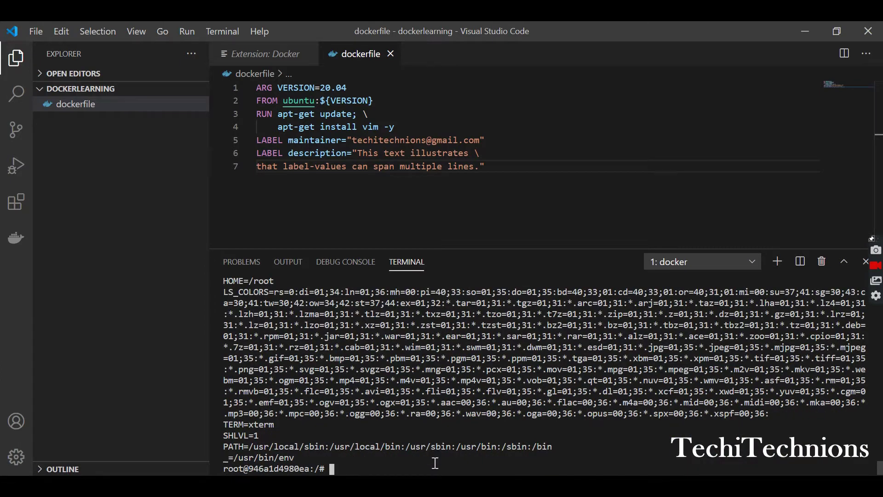
text(exit)
key(Return)
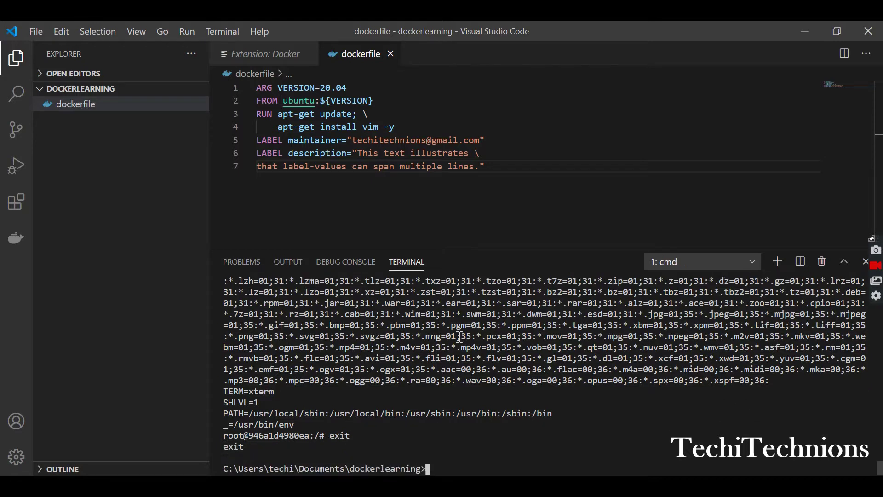
Append ENV SPARK_VERSION=2.7.0 as line 8 of the Dockerfile and save it
drag(492, 248, 476, 427)
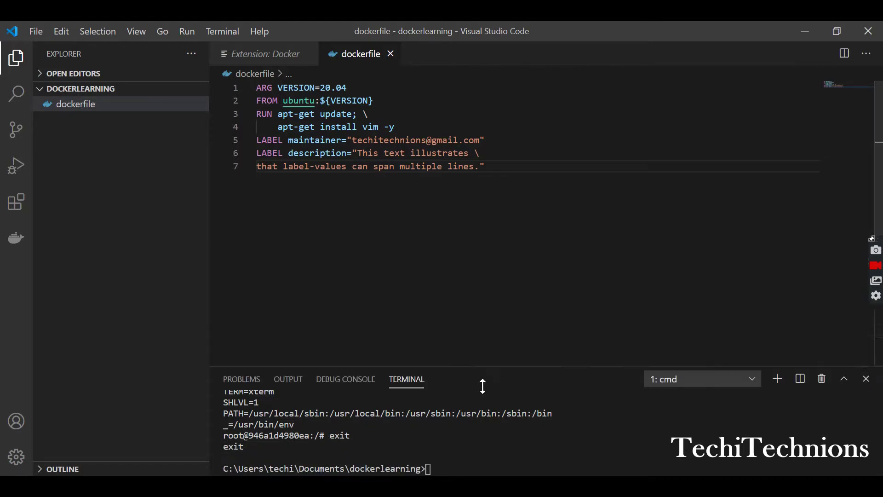
click(541, 166)
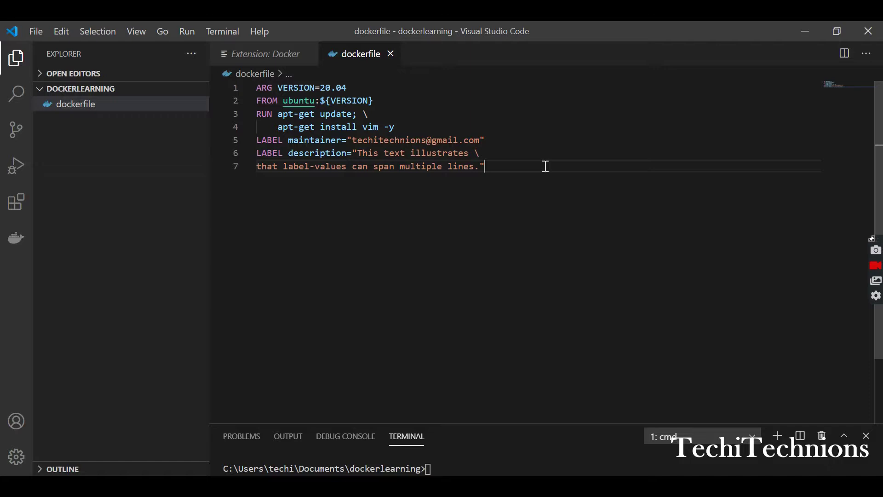
key(Return)
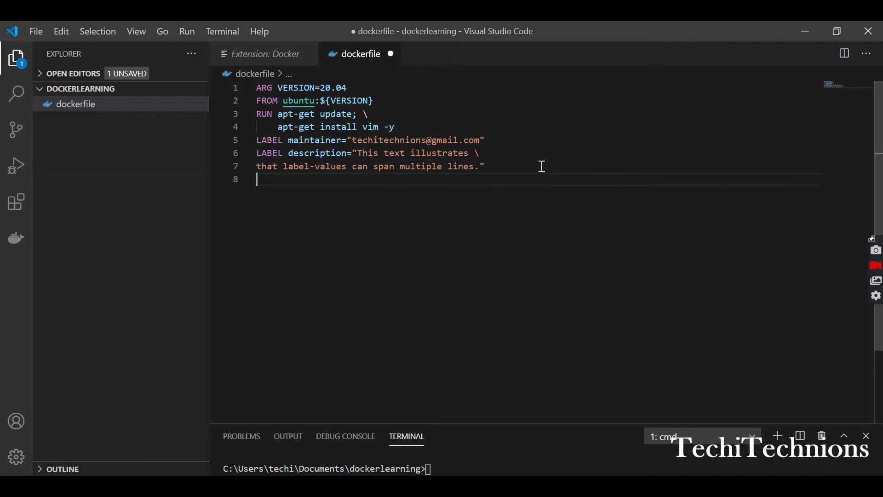
text(ENV)
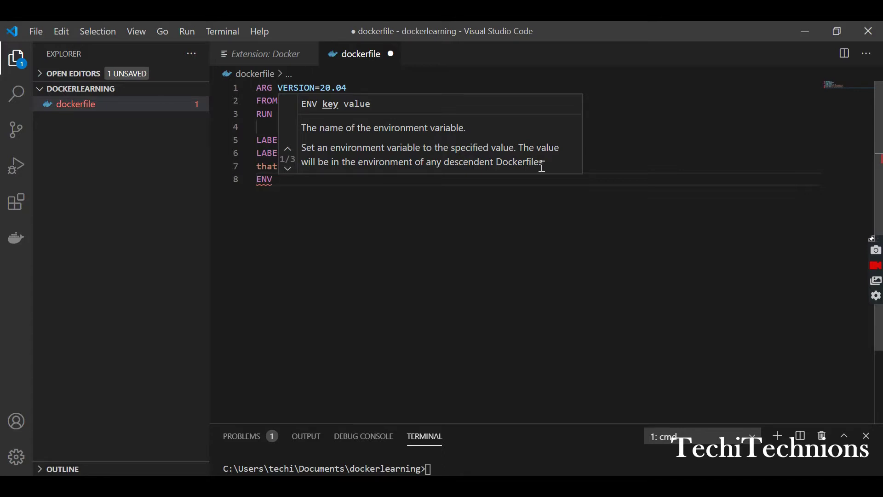
text(SPAR)
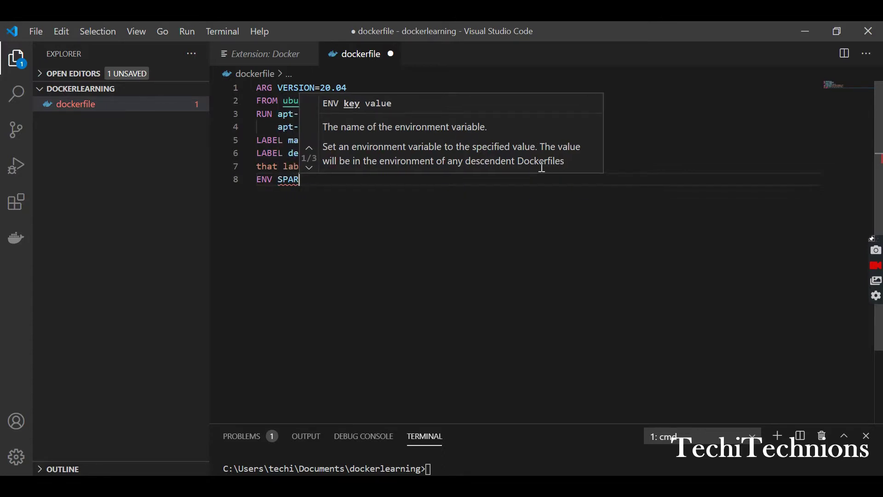
text(K_)
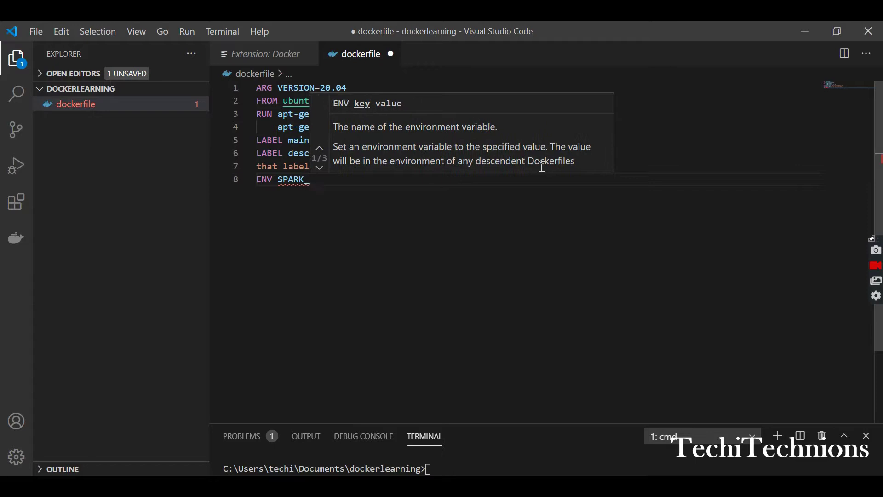
text(VERSION)
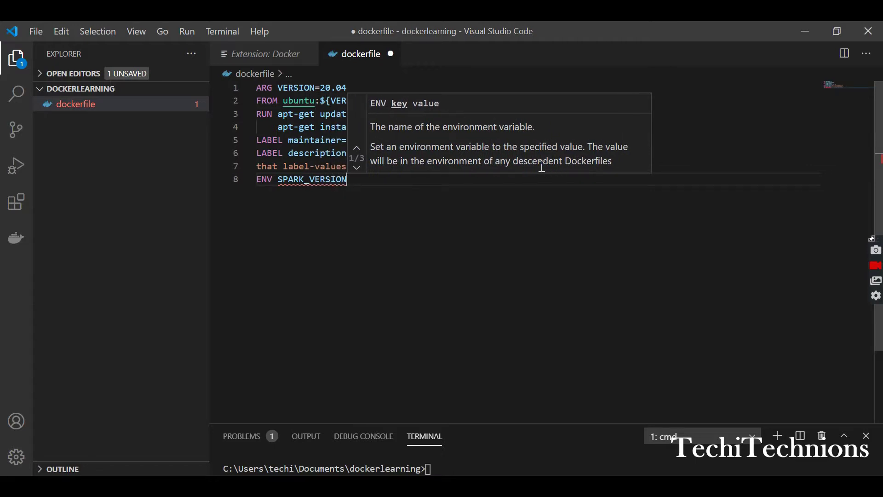
text(=)
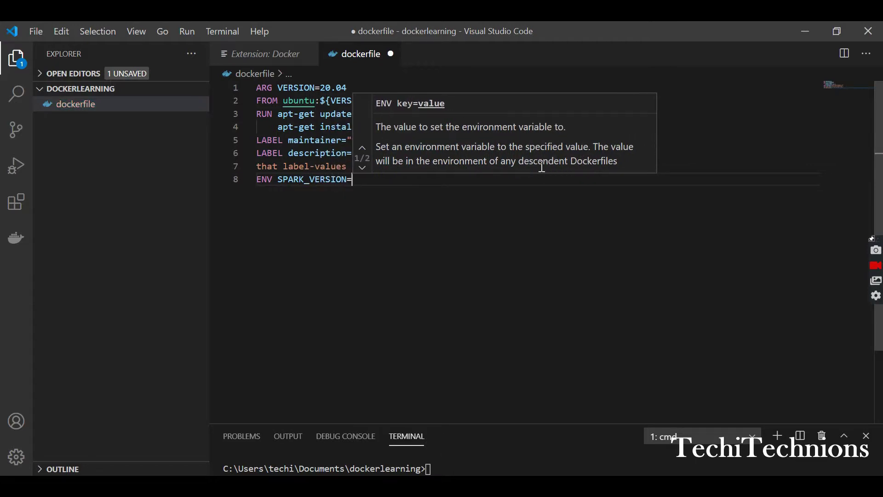
text(2.)
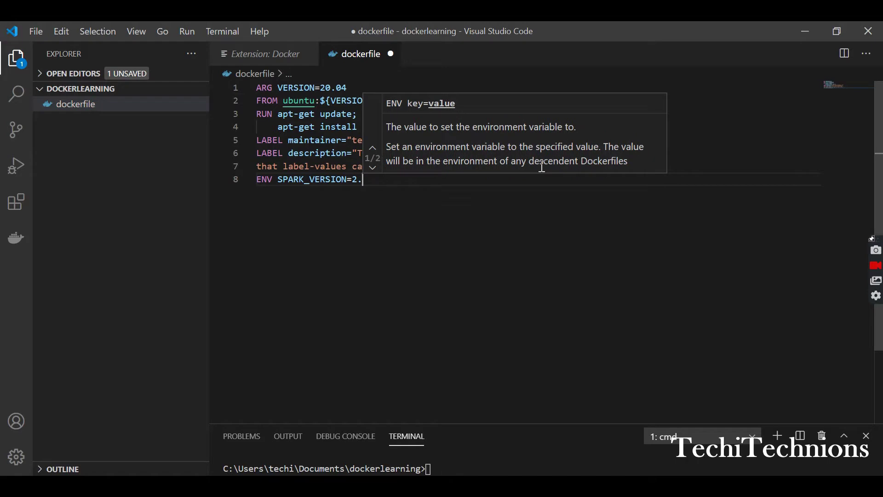
text(7)
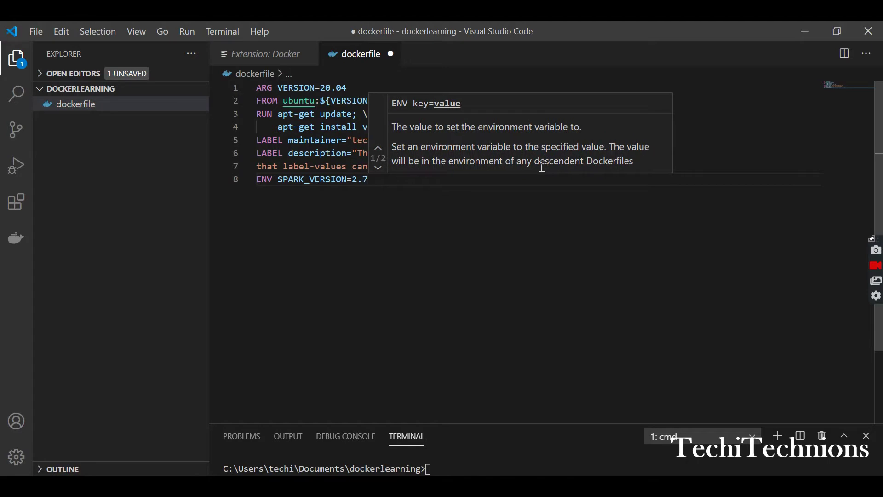
text(.0)
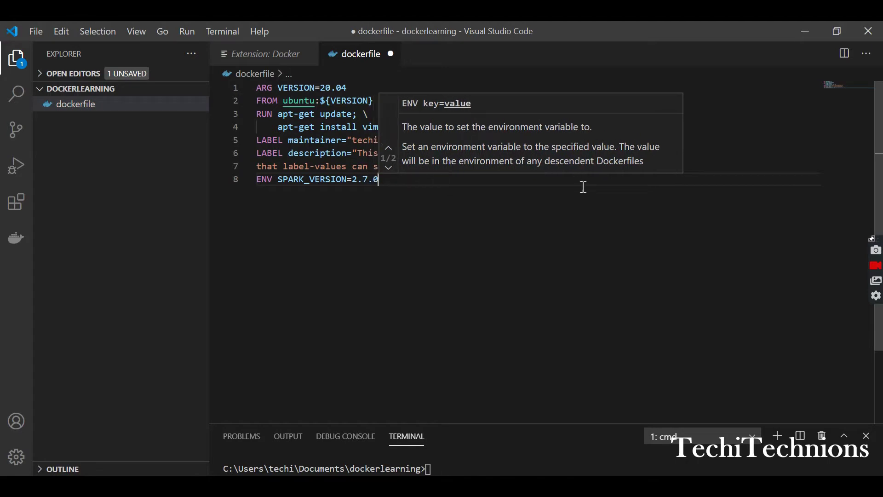
key(ctrl+s)
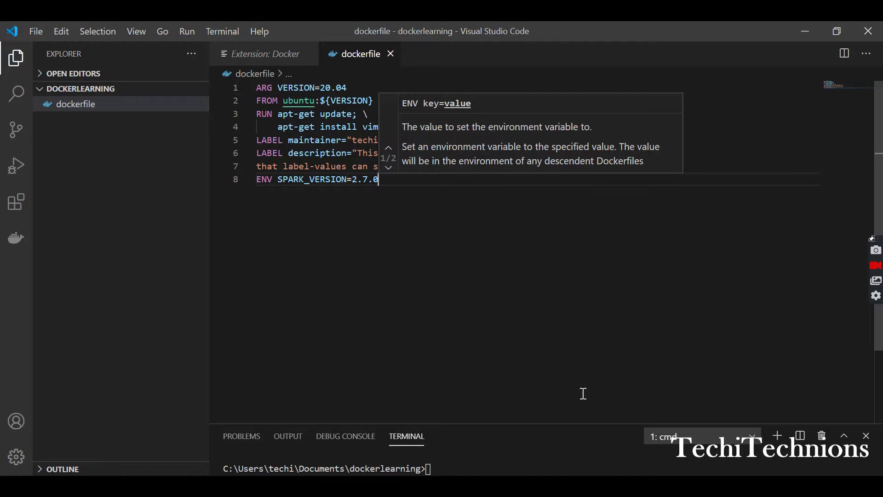
Rebuild the image with the recalled 'docker build -t myubuntu:1 .' command
drag(565, 425, 543, 247)
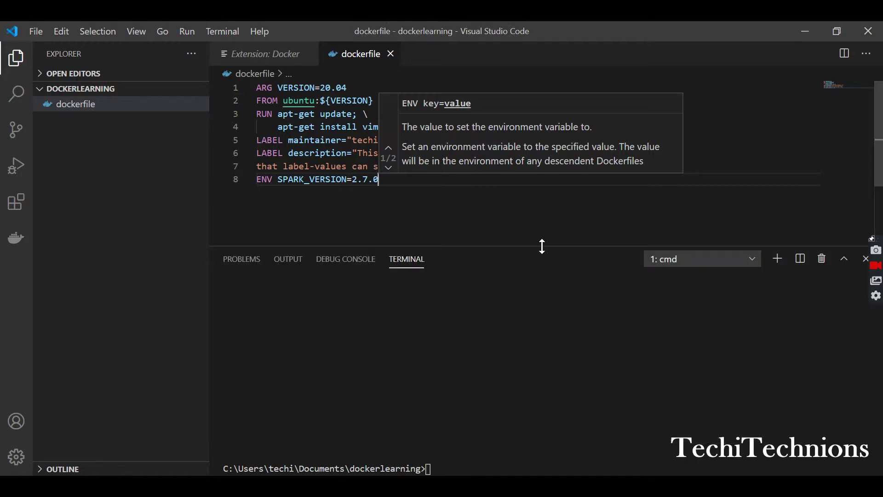
key(Escape)
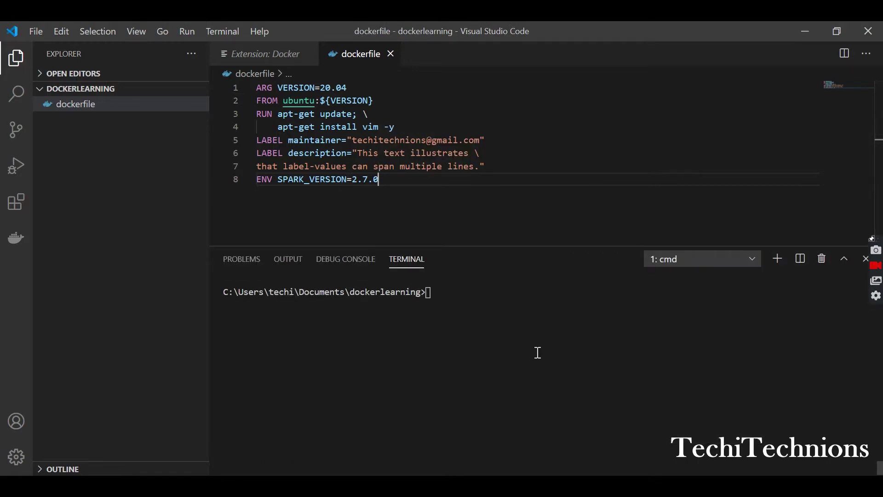
click(533, 336)
text(docker)
key(Up)
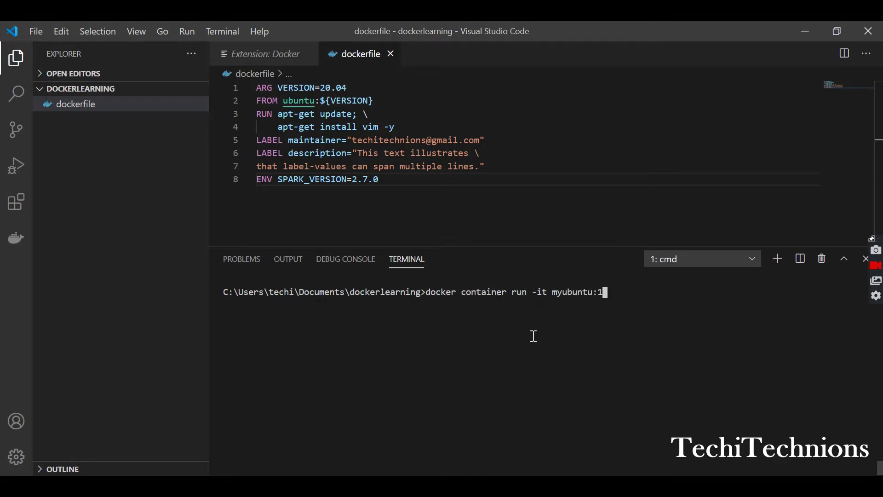
key(Up)
key(Up)
key(Up)
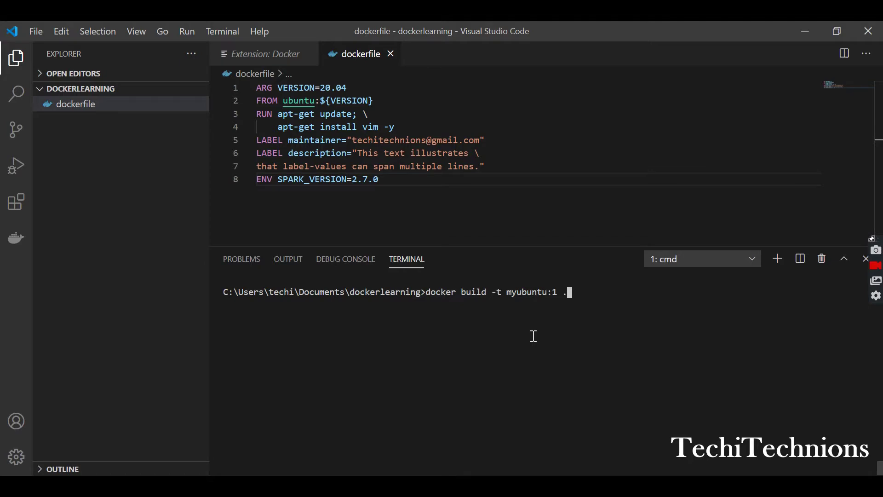
key(Return)
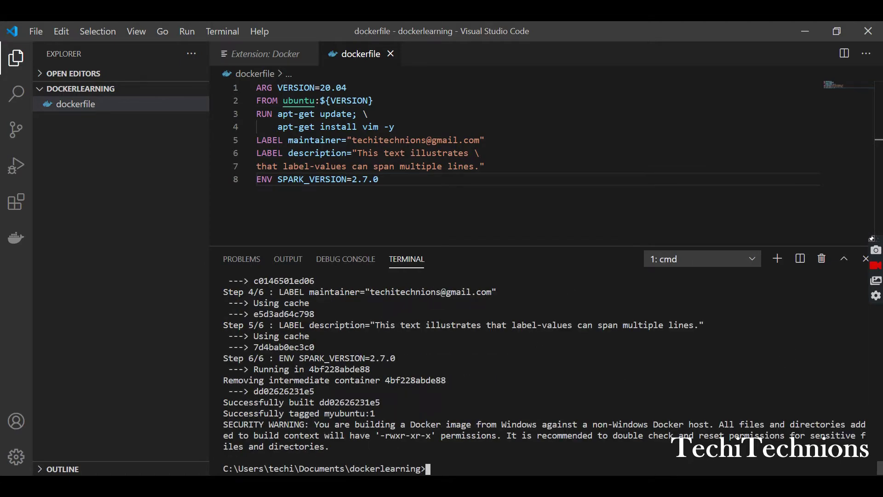
Start an interactive container with the recalled 'docker container run -it myimage' command
key(Up)
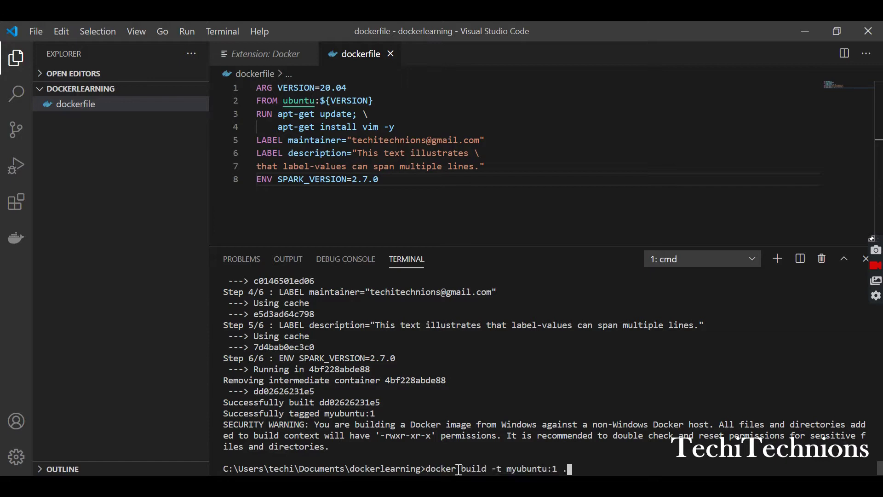
key(Up)
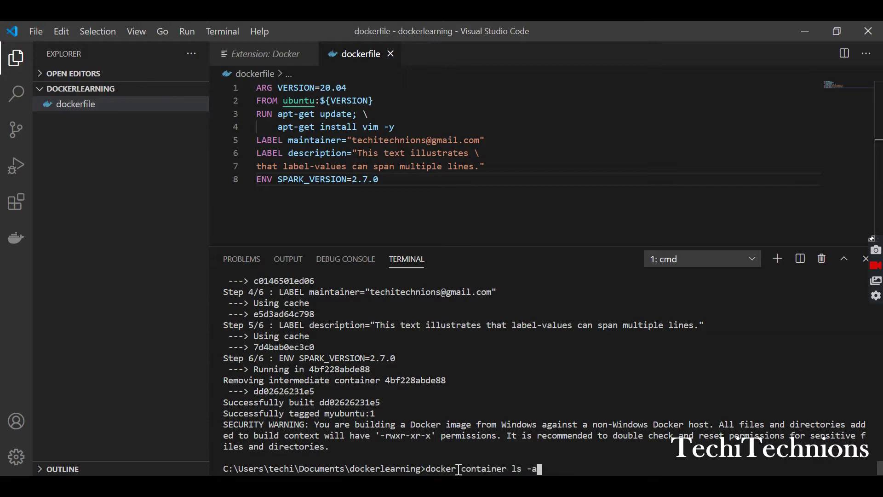
key(Up)
key(Return)
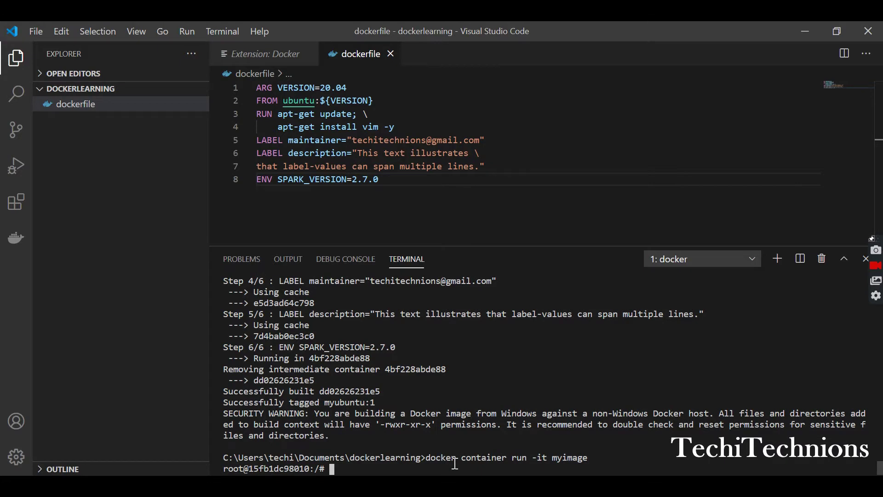
scroll(386, 344, up, 5)
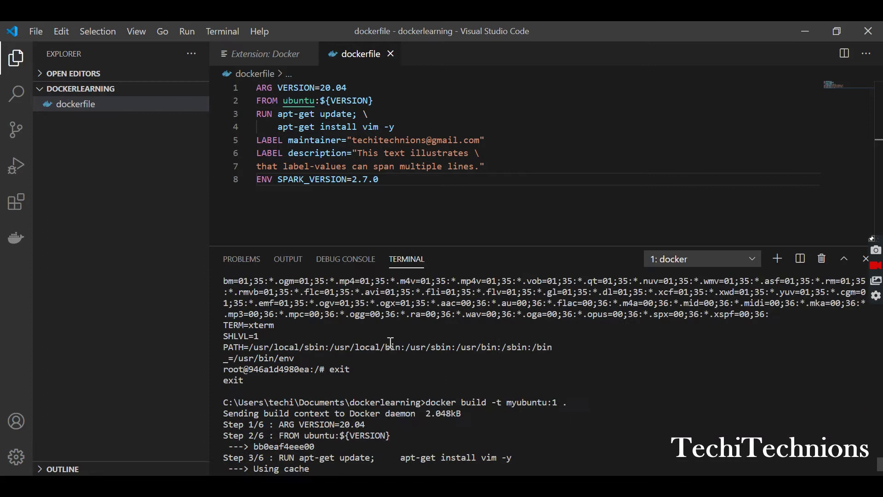
scroll(390, 342, up, 5)
scroll(390, 342, down, 5)
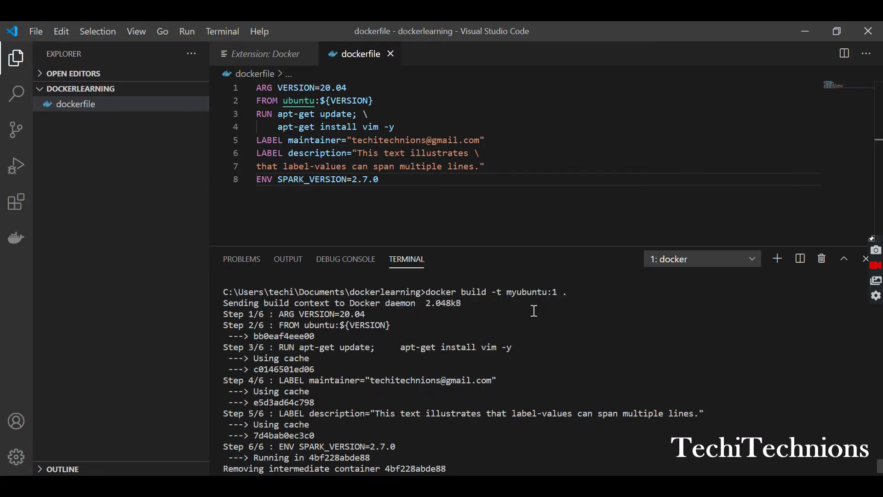
scroll(531, 311, down, 5)
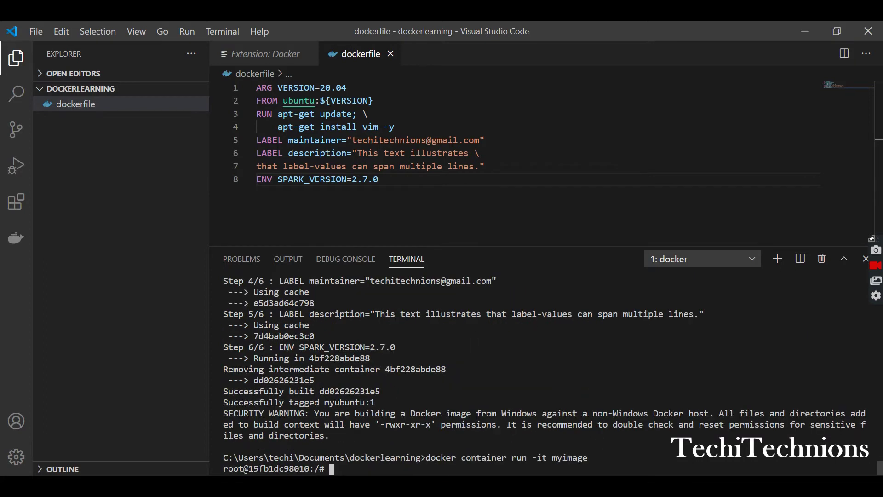
text(exit)
Exit the myimage container and try running untagged myubuntu, which isn't found
key(Return)
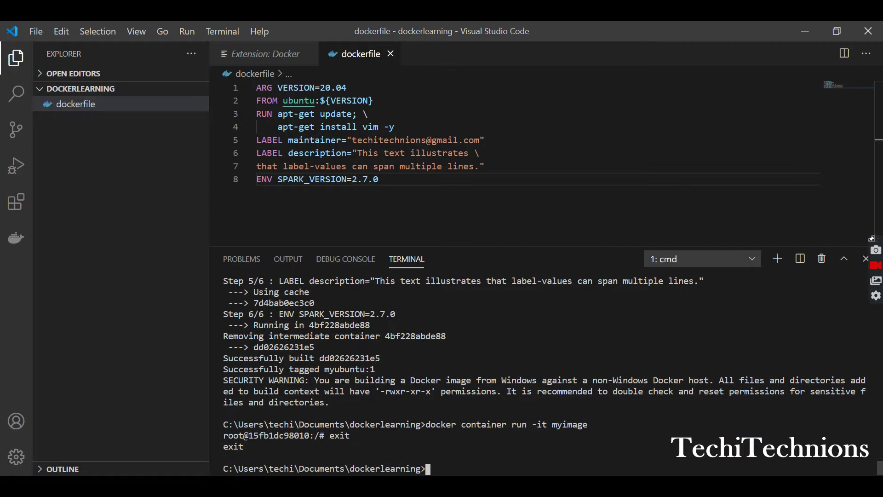
key(Up)
key(BackSpace)
key(BackSpace)
key(BackSpace)
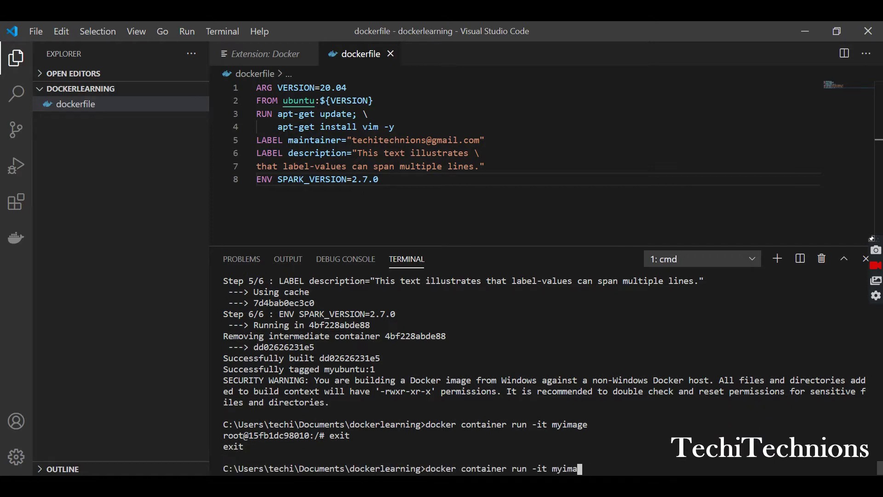
text(ubuntu)
key(Return)
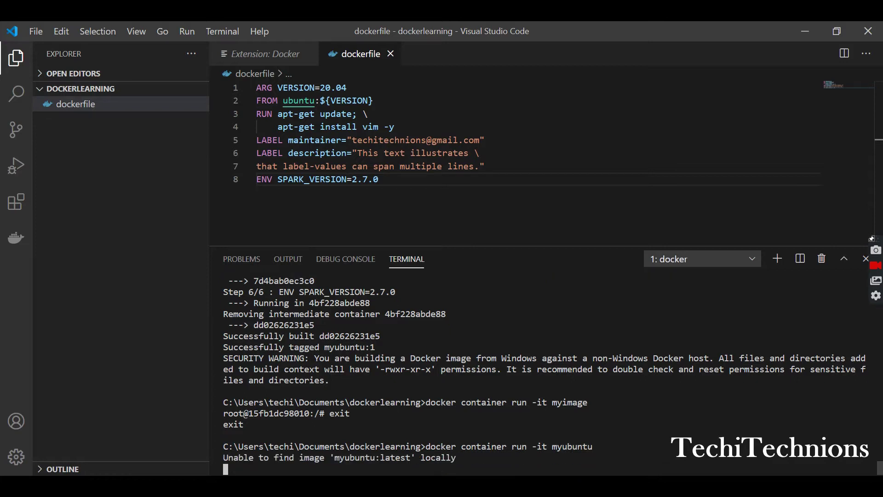
Open a shell with 'docker container run -it myubuntu:1'
key(Up)
key(Up)
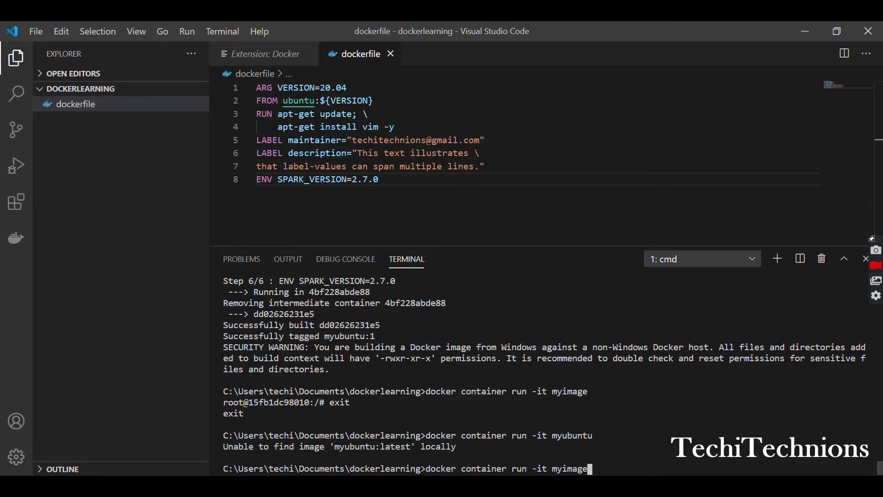
key(Down)
text(:)
text(1)
key(Return)
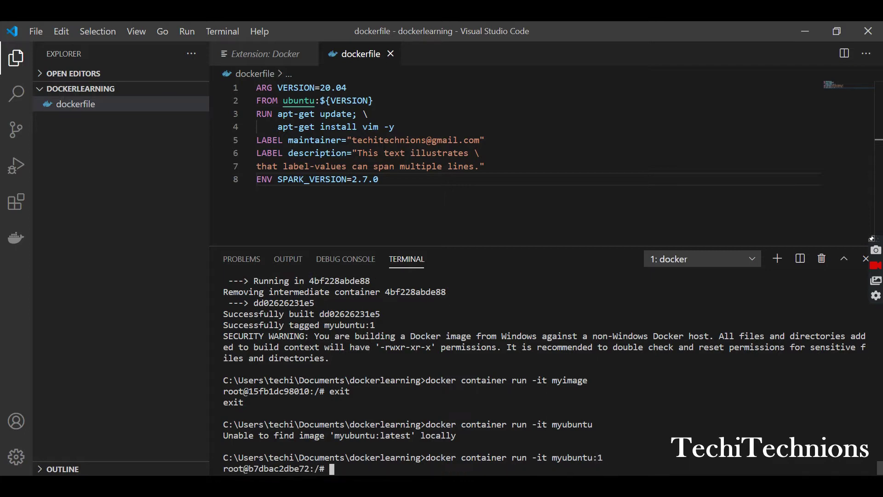
text(e)
text(nv)
Run env and highlight SPARK_VERSION=2.7.0 in the container's output
key(Return)
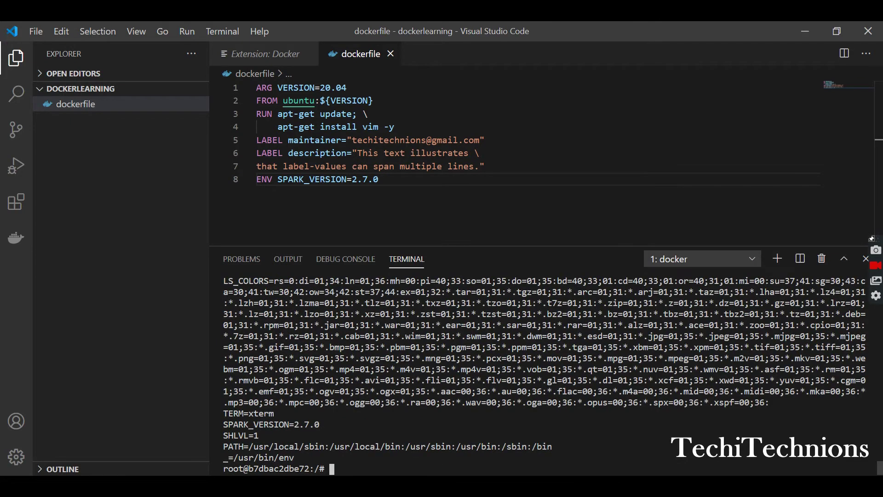
mouse_move(327, 423)
mouse_down()
mouse_move(261, 414)
mouse_move(218, 424)
mouse_up()
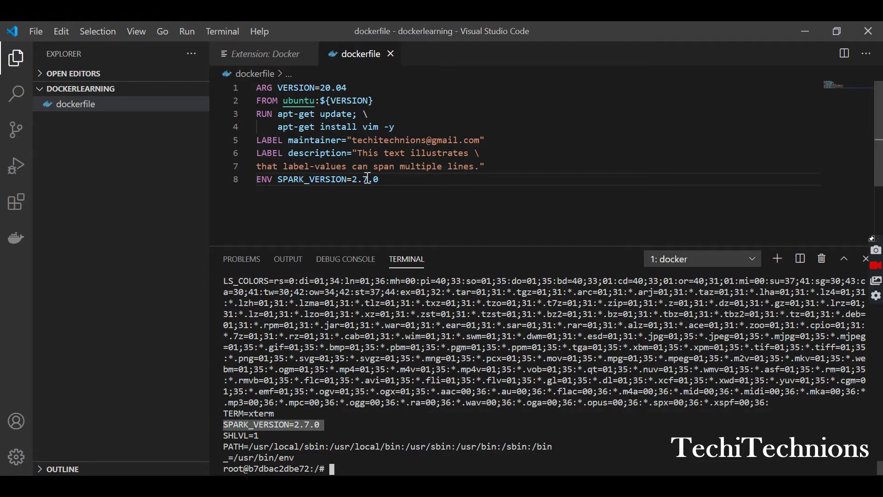
mouse_move(257, 87)
mouse_down()
mouse_move(338, 88)
mouse_move(321, 101)
mouse_up()
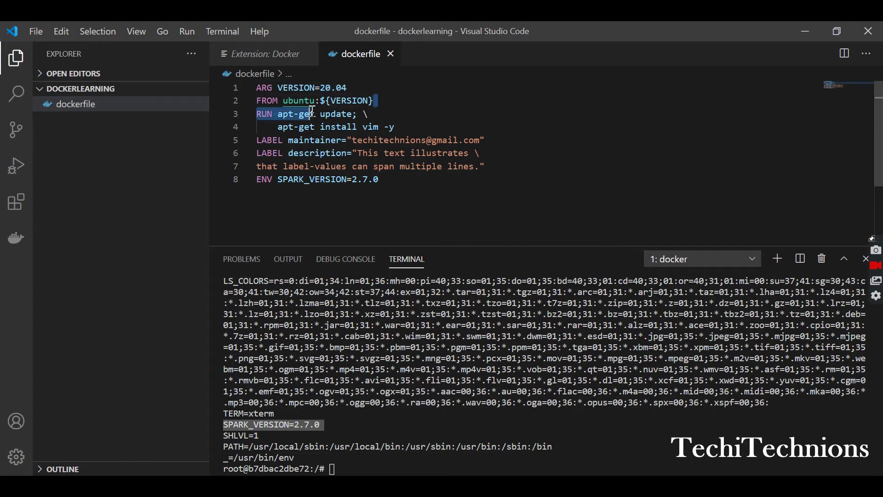
Add a blank line after the Dockerfile's ENV line, then exit the container
click(401, 180)
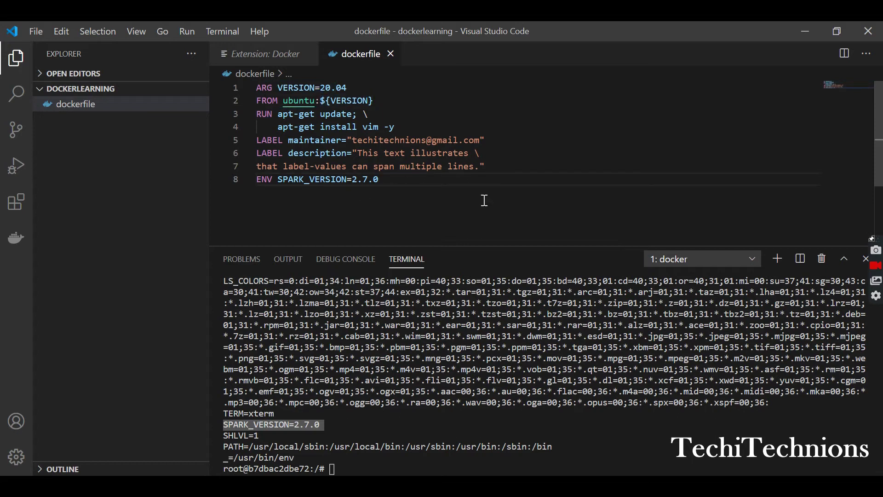
key(Return)
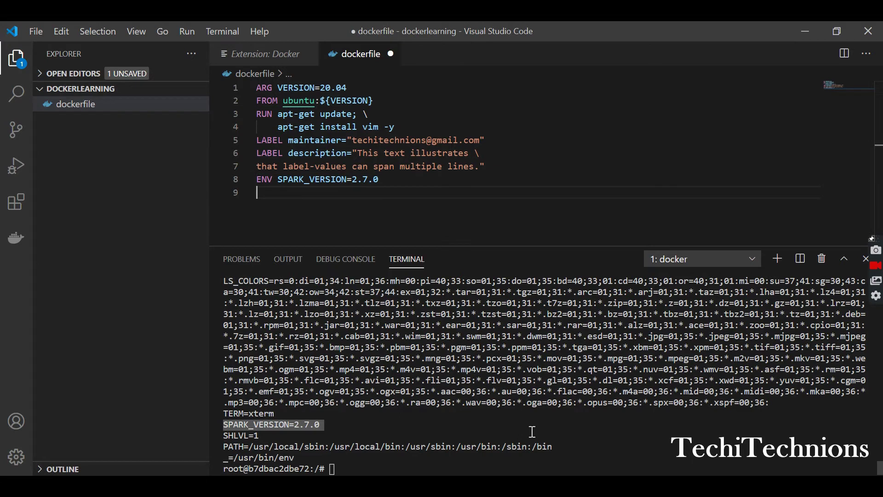
click(532, 431)
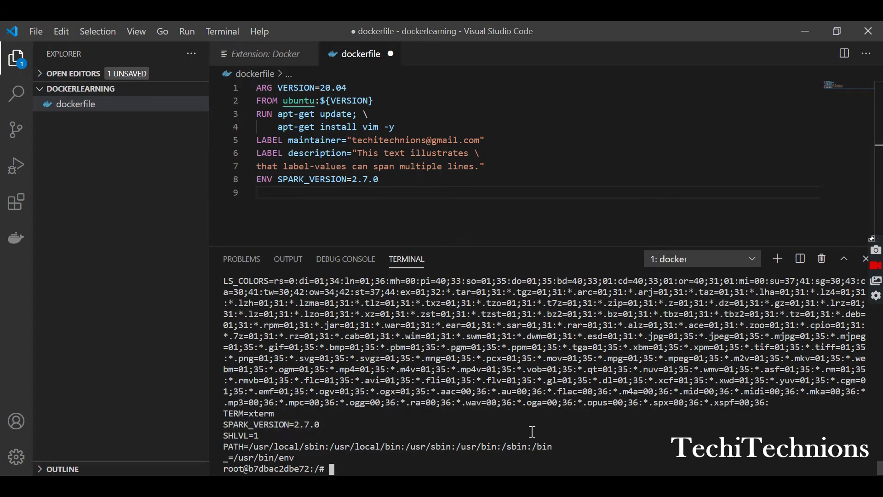
text(exit)
key(Return)
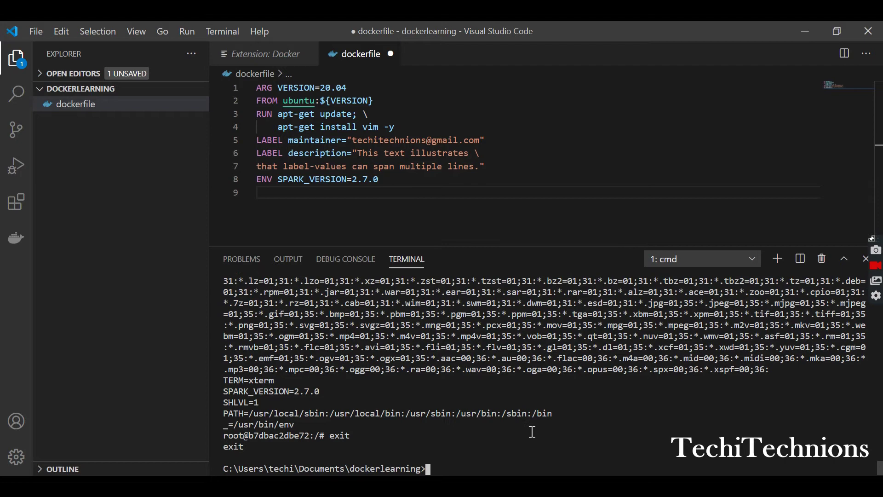
text(docker)
text( inspect )
text(myub)
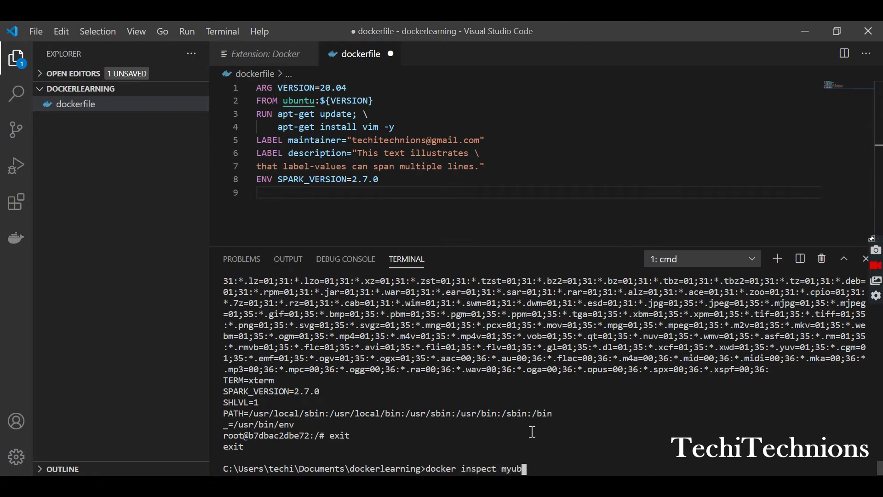
text(untu)
text(:1)
Run docker inspect myubuntu:1 and highlight the description and maintainer labels
key(Return)
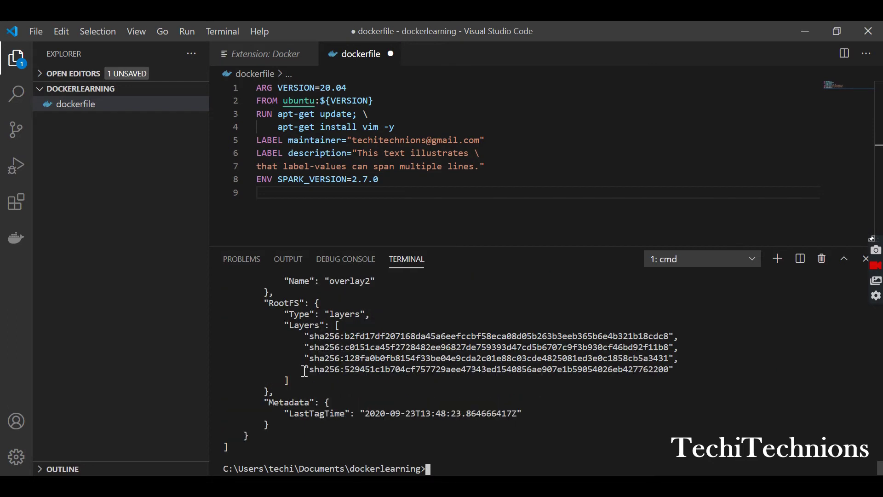
scroll(305, 371, up, 3)
scroll(305, 370, up, 3)
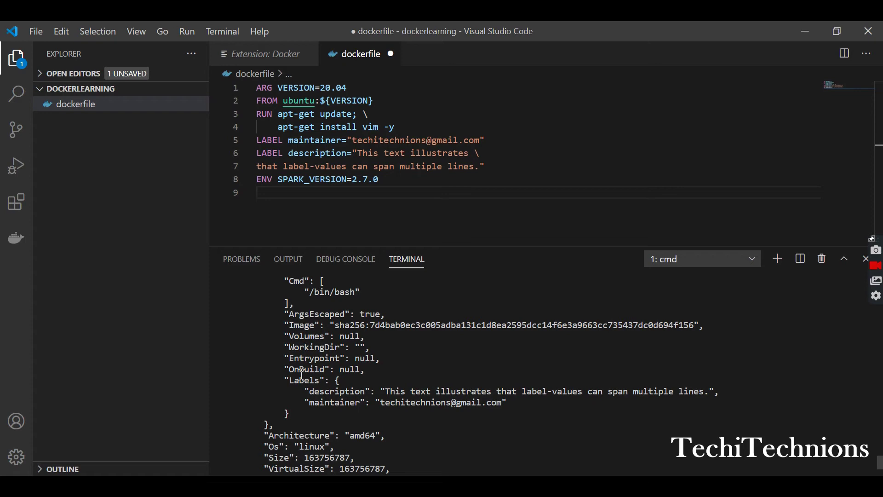
drag(326, 380, 531, 404)
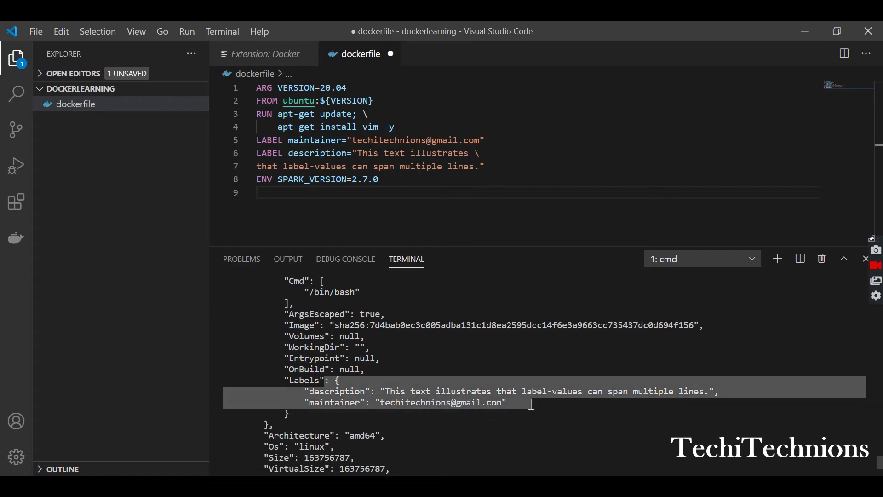
scroll(400, 374, up, 3)
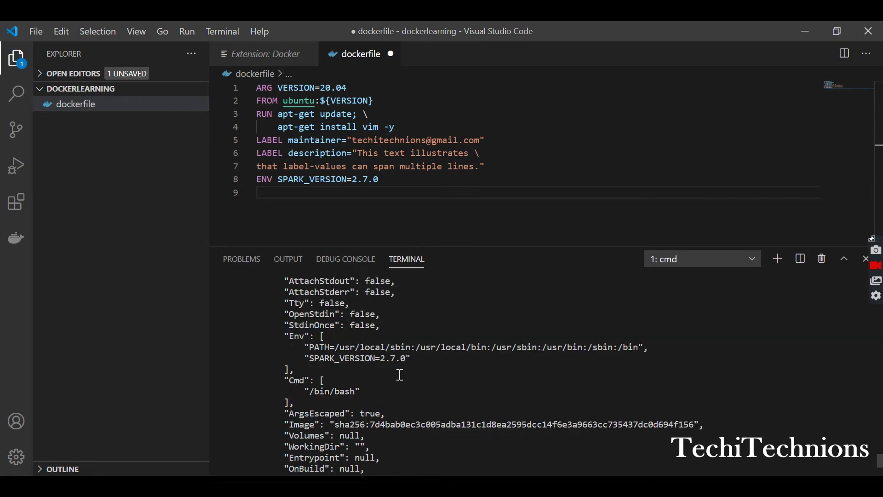
scroll(399, 374, down, 5)
scroll(399, 374, up, 3)
scroll(410, 366, up, 3)
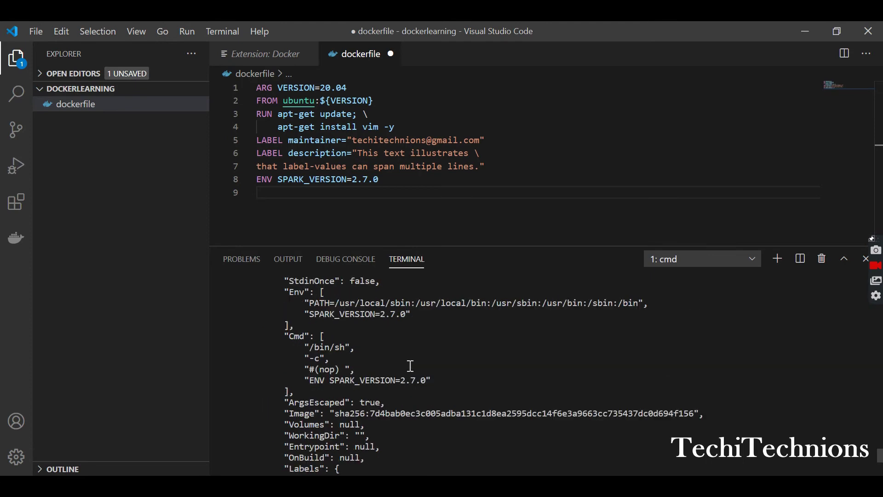
scroll(410, 366, up, 5)
scroll(410, 366, up, 5)
scroll(410, 366, up, 5)
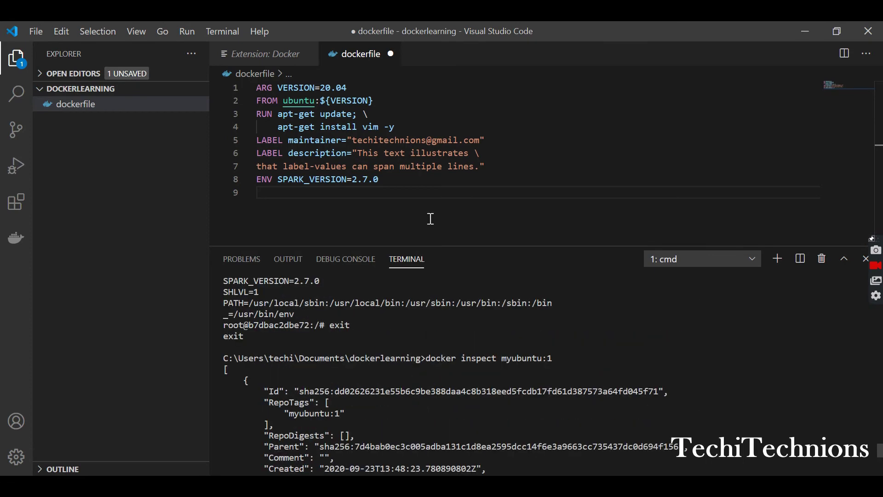